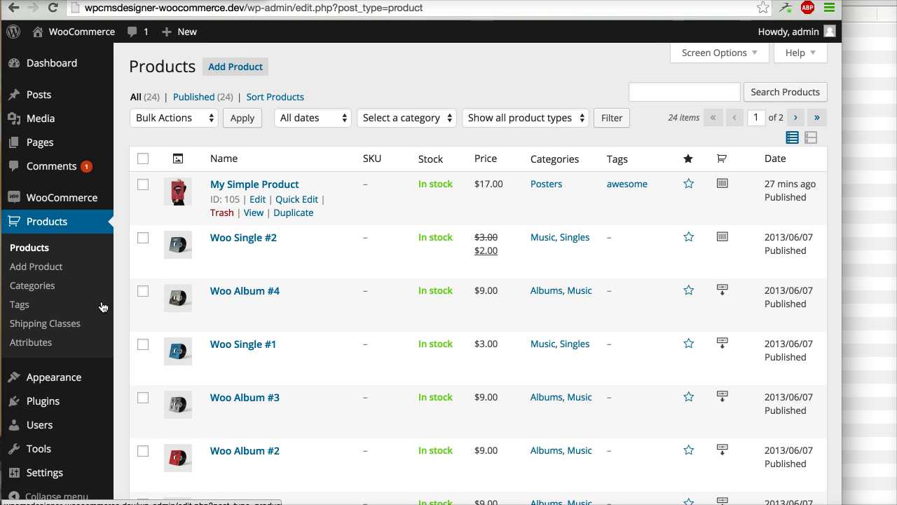
- Create two new product attributes named Color and Size
left_click(70, 348)
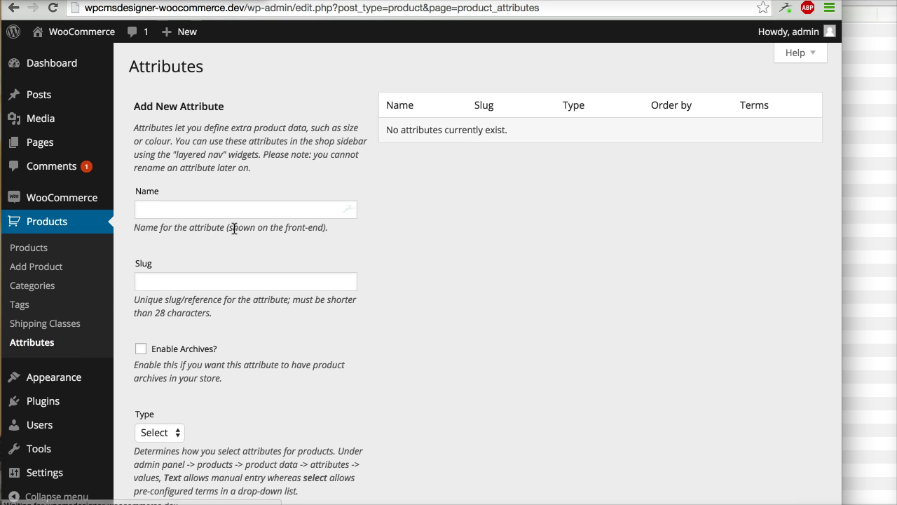
left_click(285, 210)
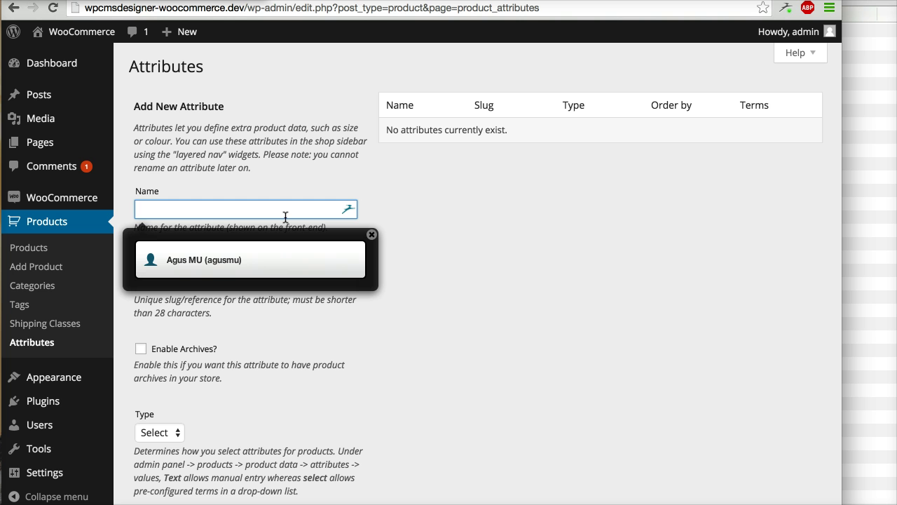
type("Color")
key("Return")
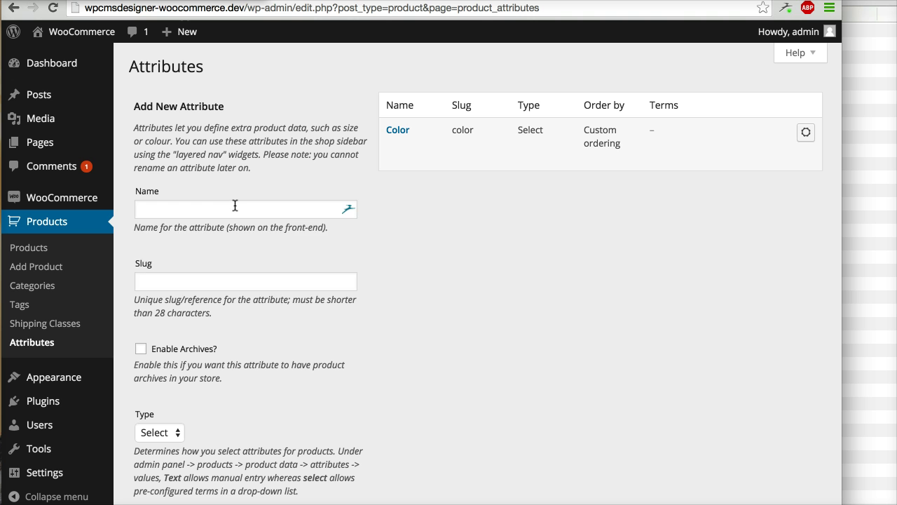
left_click(235, 205)
type("Size")
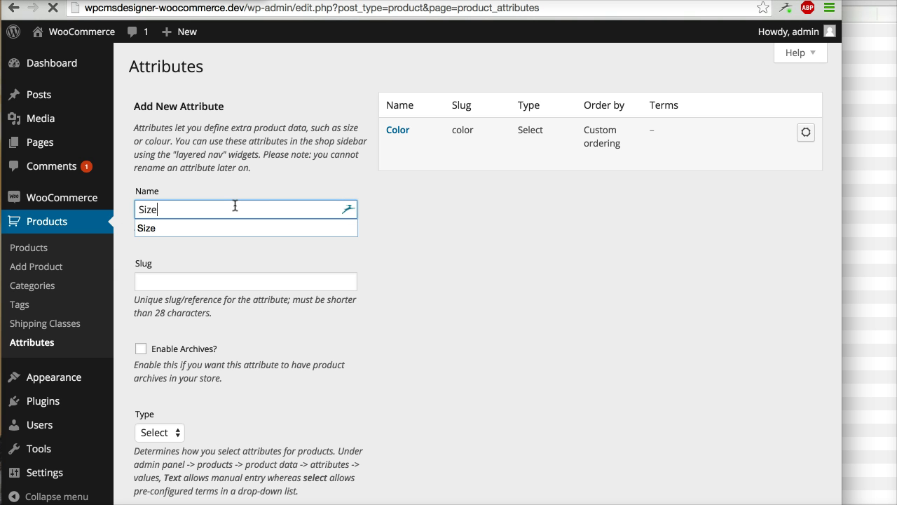
key("Return")
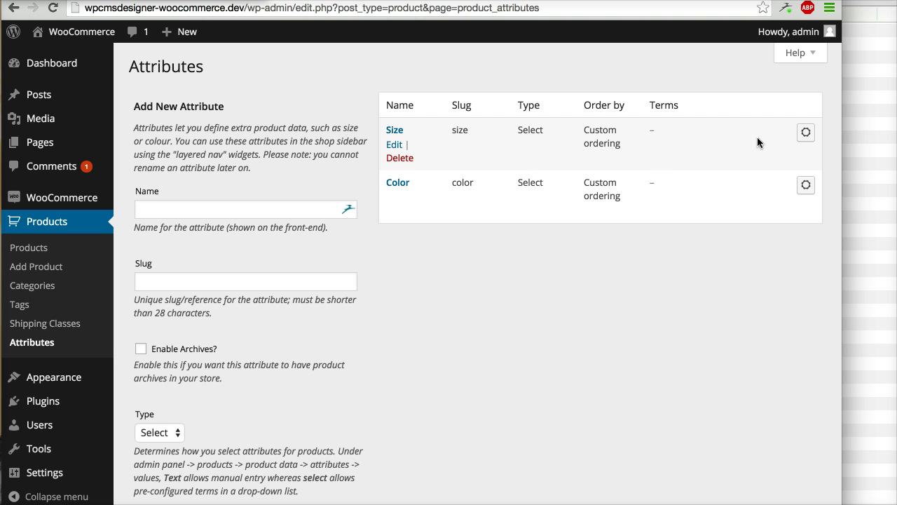
- Add the terms Small, Medium and Large to the Size attribute and arrange them in that order
left_click(806, 135)
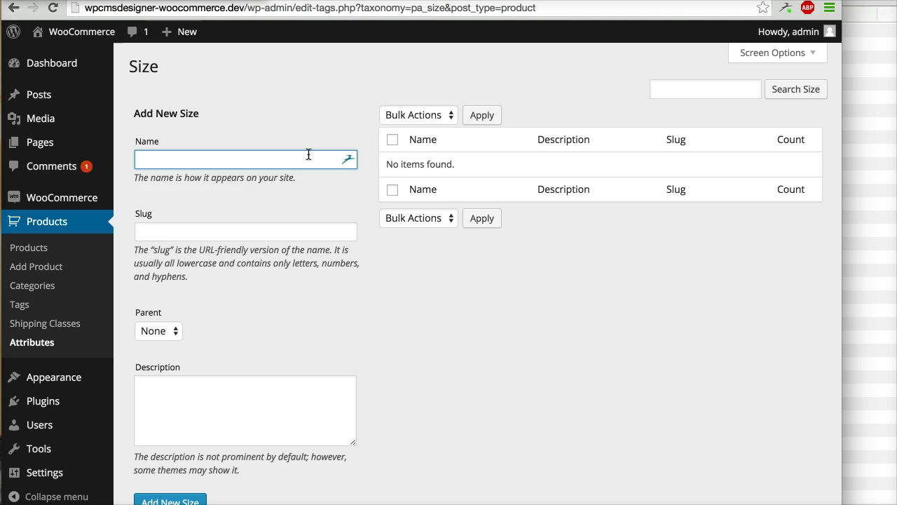
left_click(308, 153)
type("Small")
key("Return")
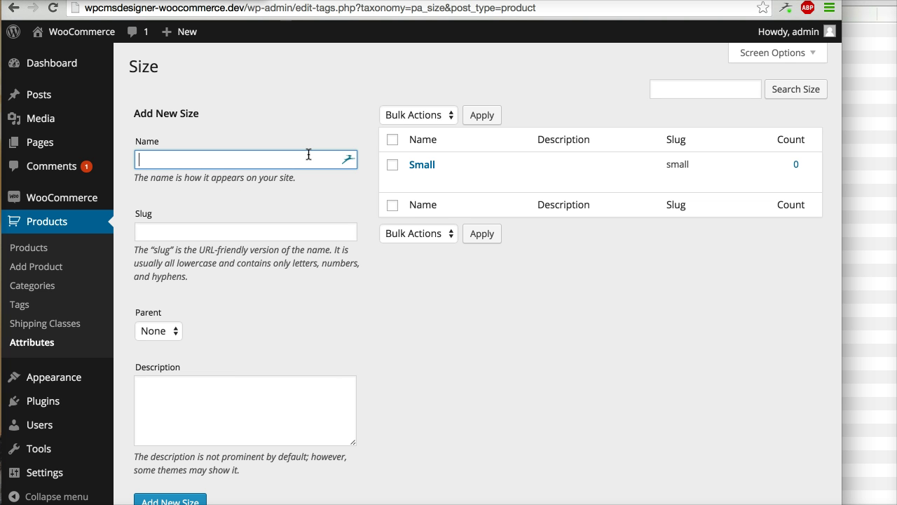
type("Medium")
key("Return")
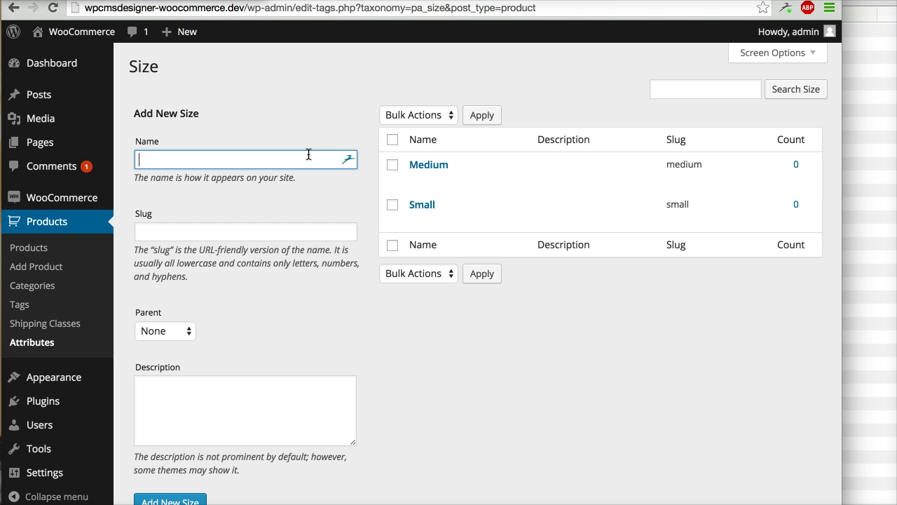
type("Large")
key("Return")
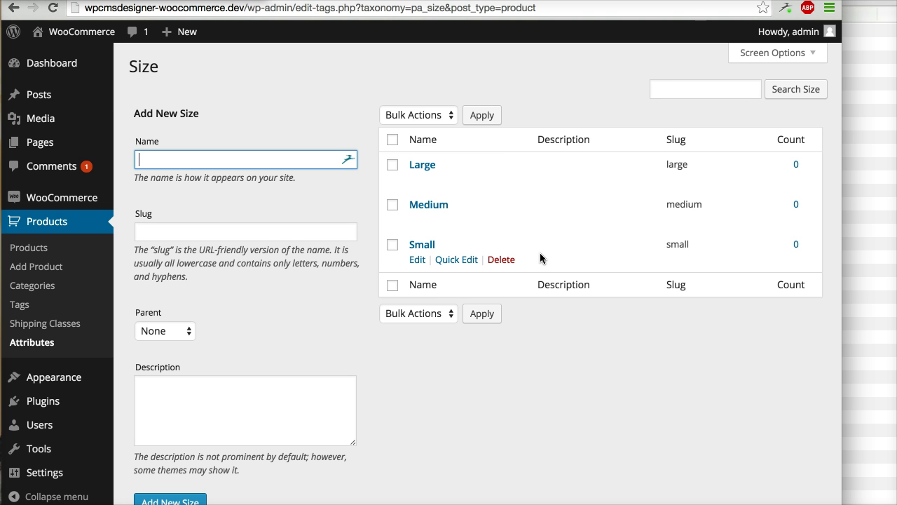
left_click_drag(540, 259, 551, 168)
left_click_drag(560, 239, 570, 195)
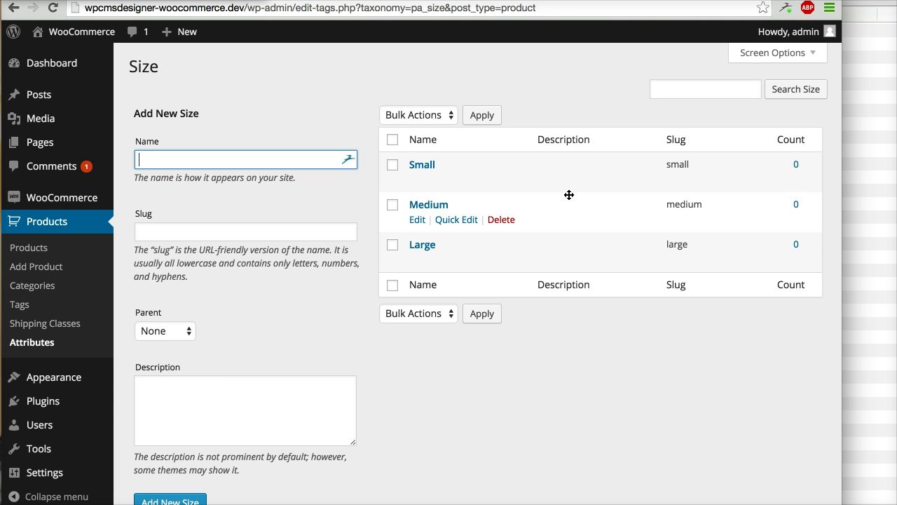
- Add the terms White, Black, Blue, Green and Red to the Color attribute
left_click(77, 342)
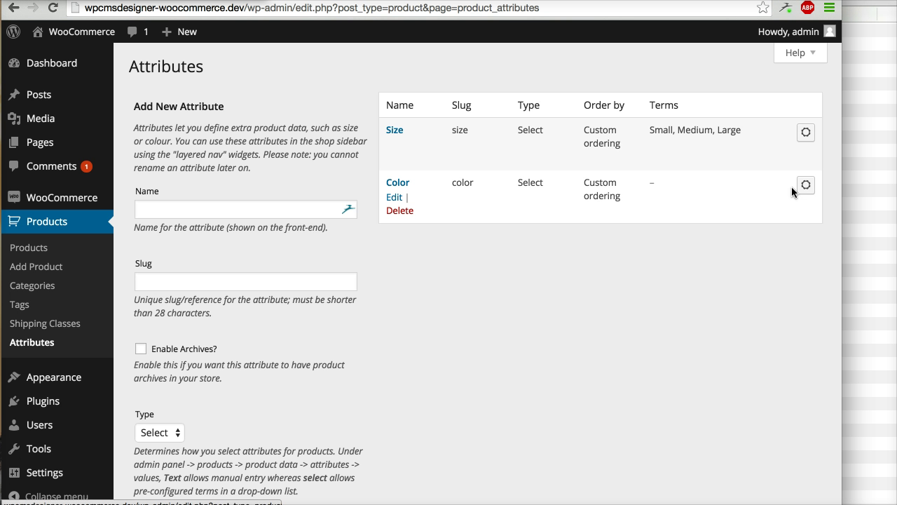
left_click(806, 187)
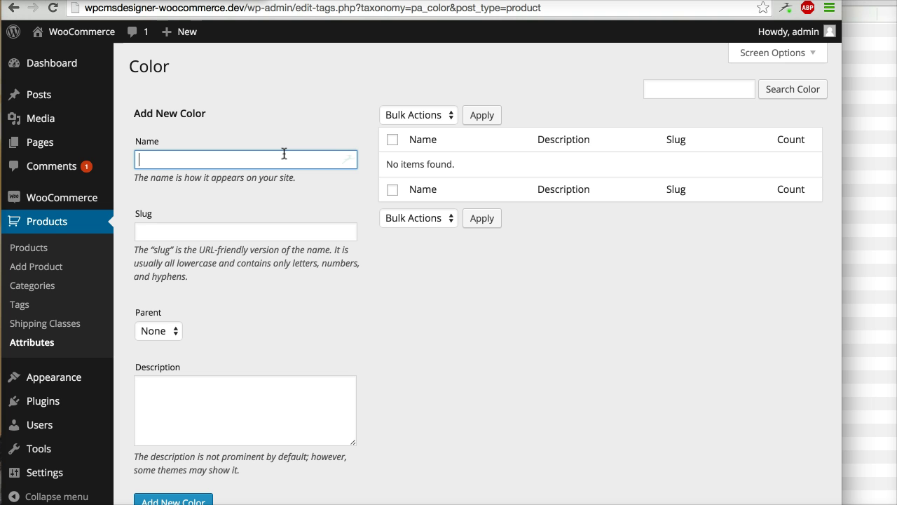
type("White")
key("Return")
type("Black")
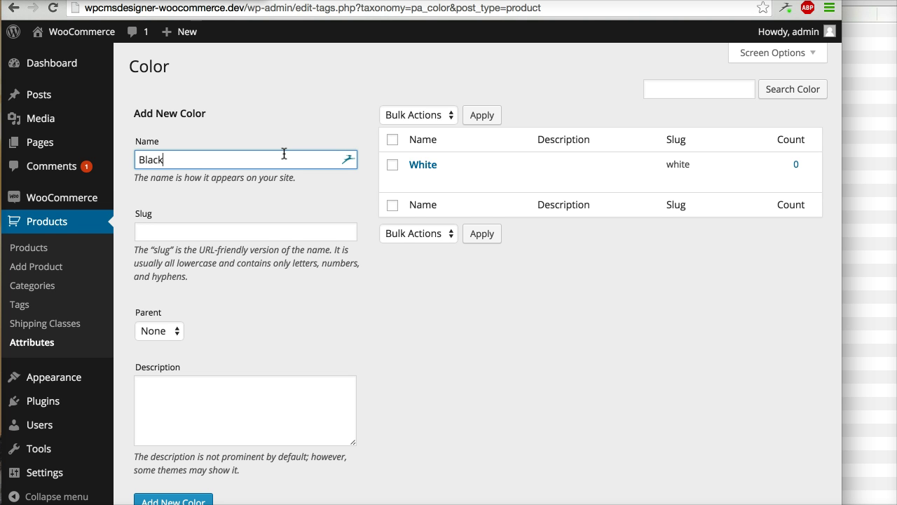
key("Return")
type("Blue")
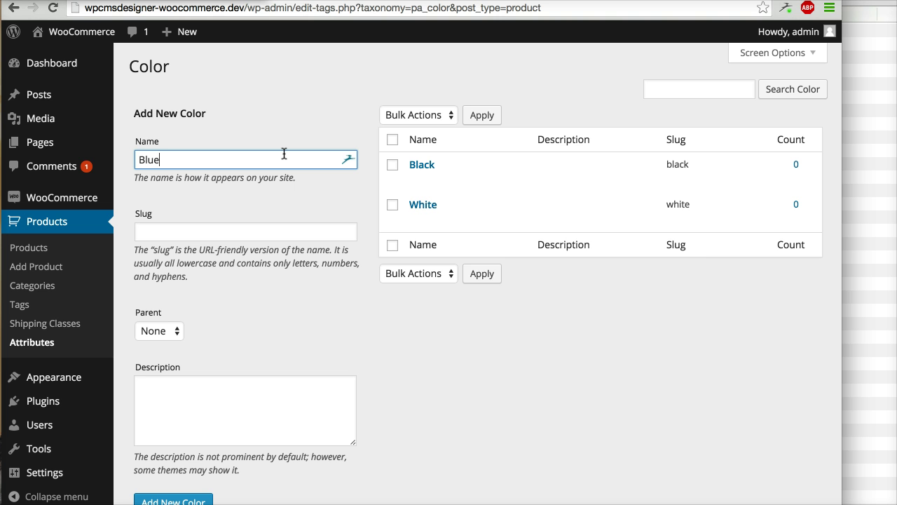
key("Return")
type("Green")
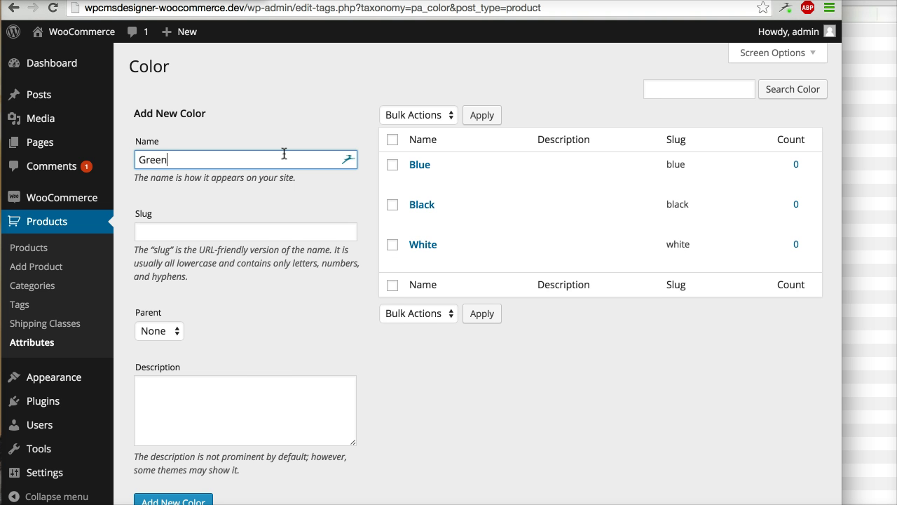
key("Return")
type("Red")
key("Return")
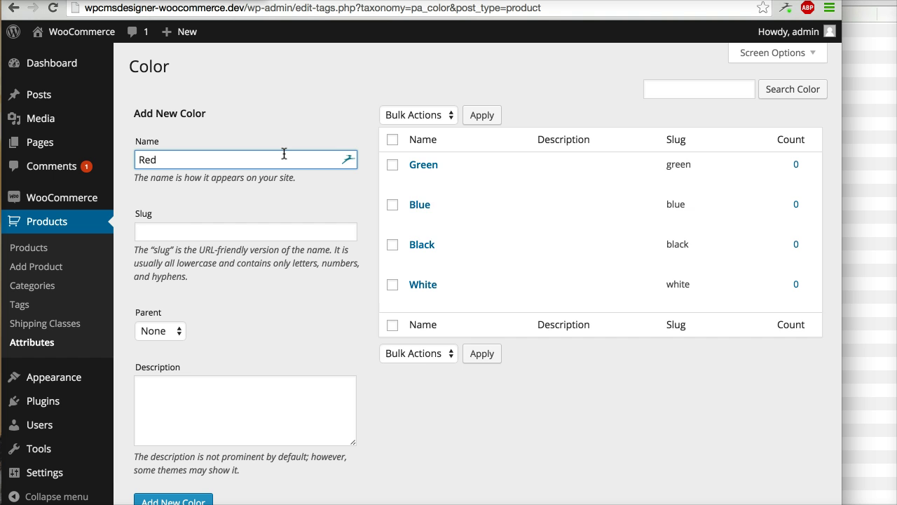
- Open My Simple Product for editing and show the attributes in its product data
left_click(67, 347)
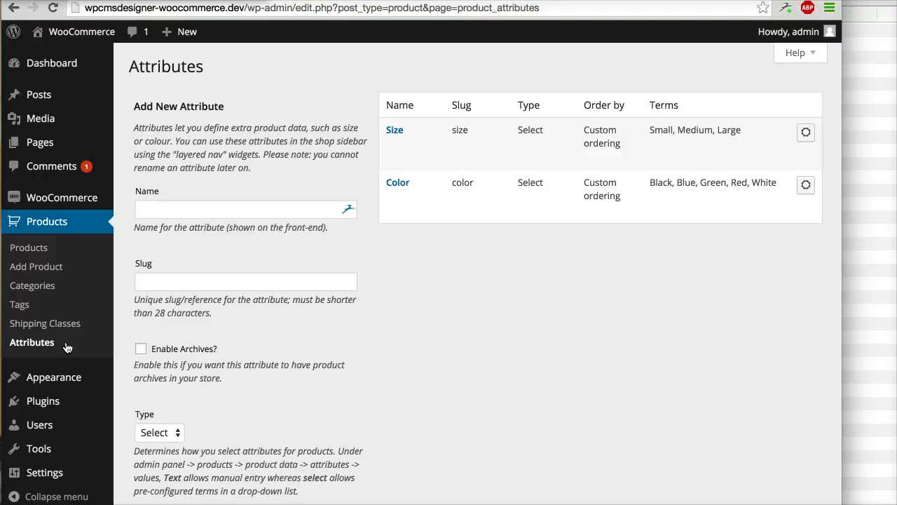
left_click(82, 248)
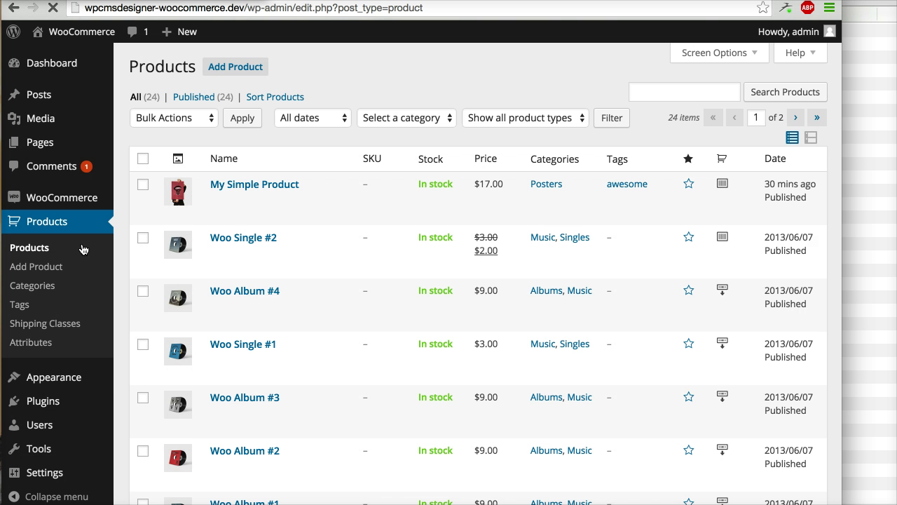
left_click(280, 187)
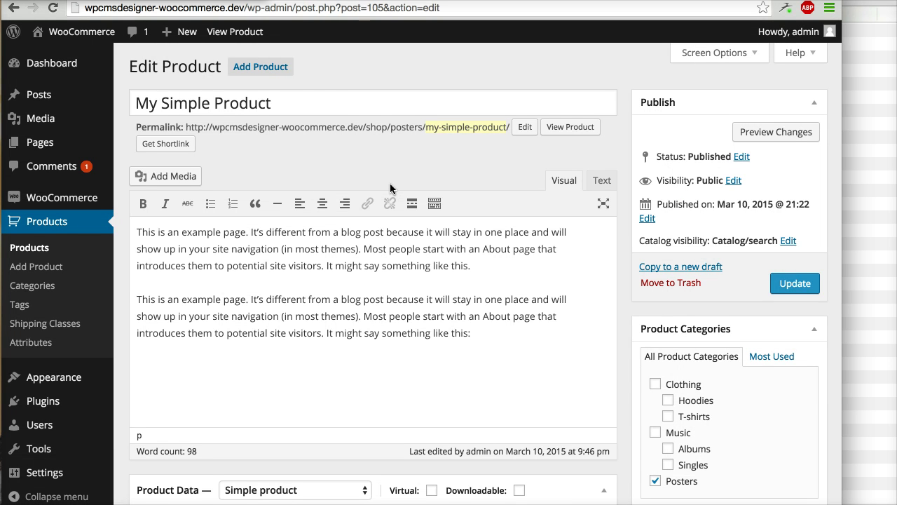
scroll(389, 183, "down", 2)
scroll(390, 183, "down", 2)
scroll(390, 183, "down", 4)
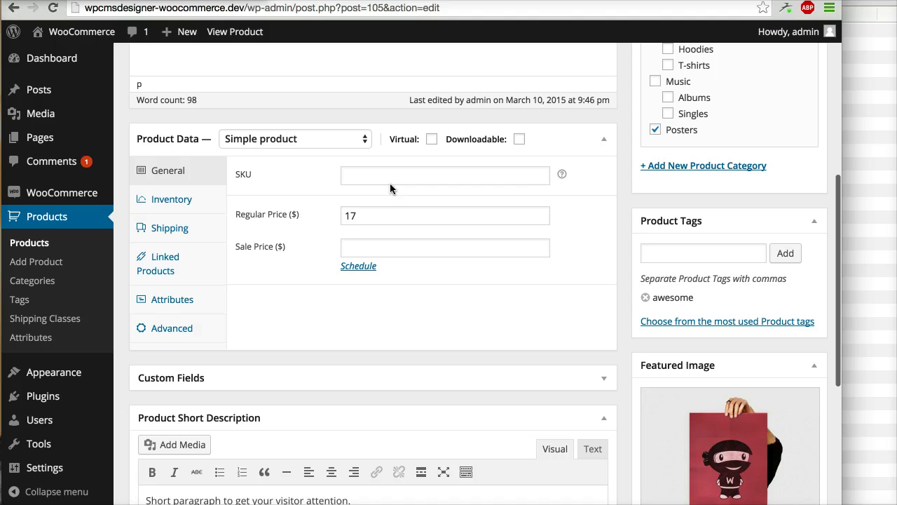
left_click(199, 307)
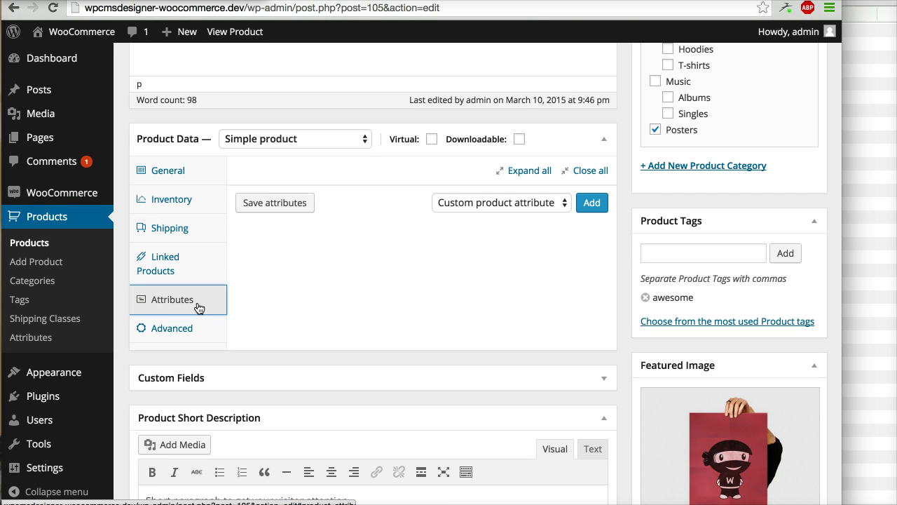
- Add the Size attribute to the product with all of its terms selected, and update the product
left_click(489, 202)
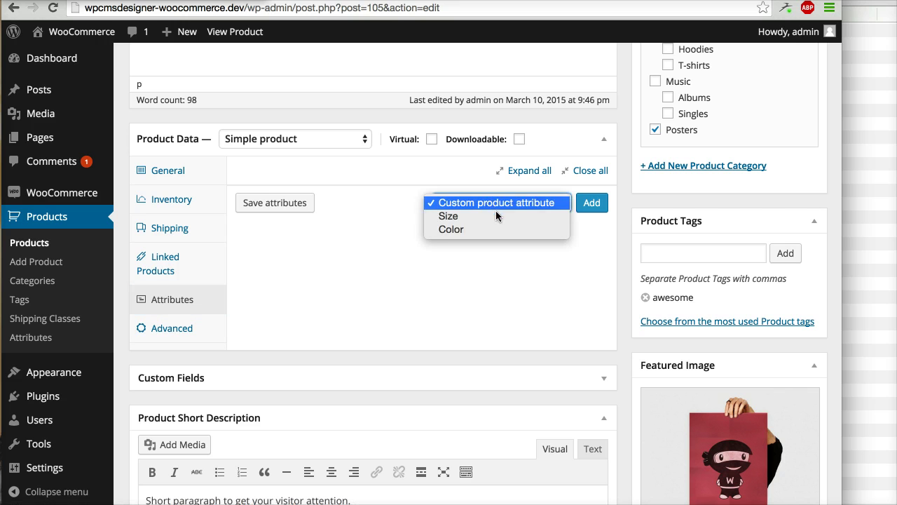
left_click(499, 216)
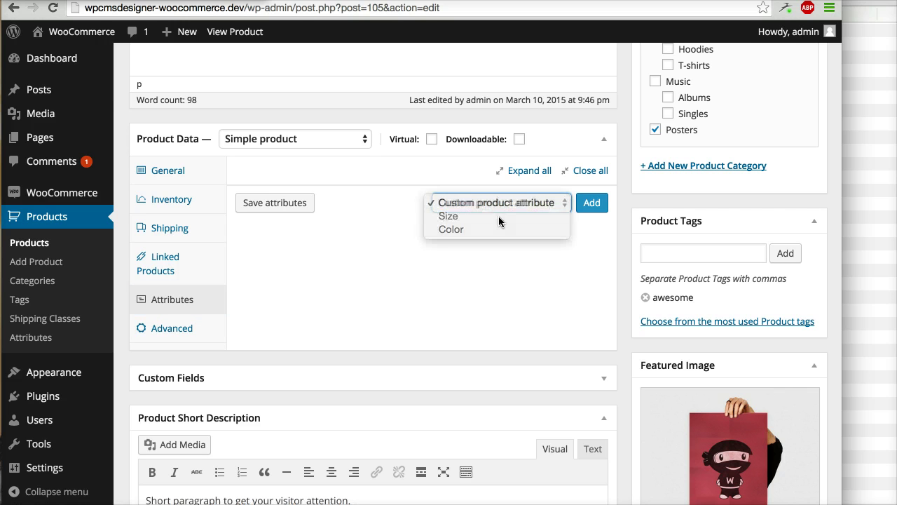
left_click(598, 207)
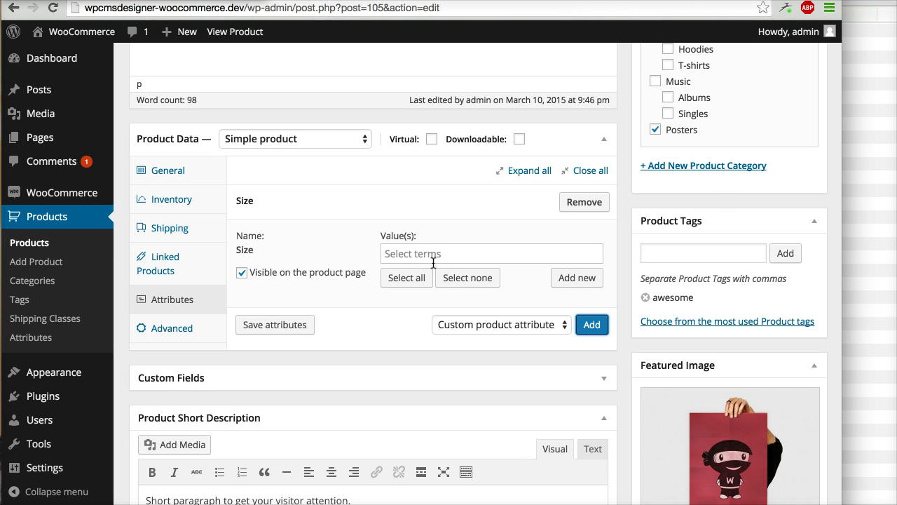
left_click(416, 283)
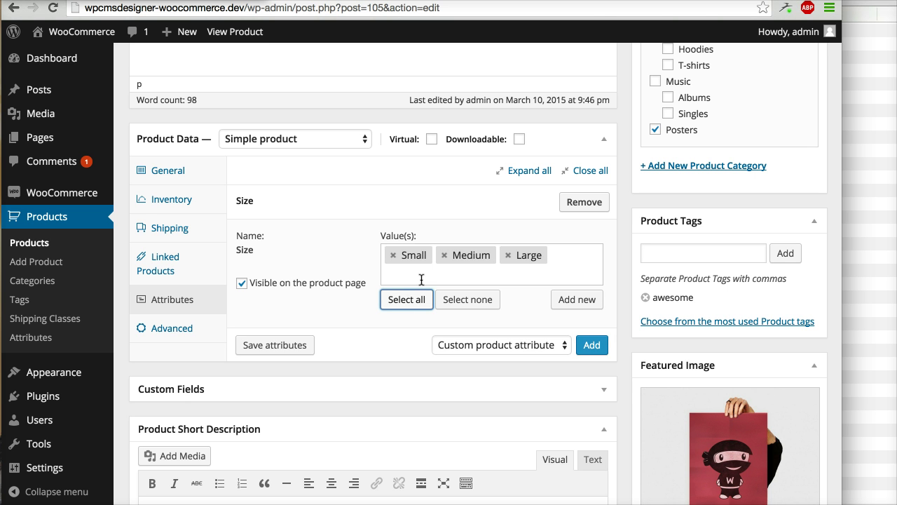
scroll(739, 210, "up", 5)
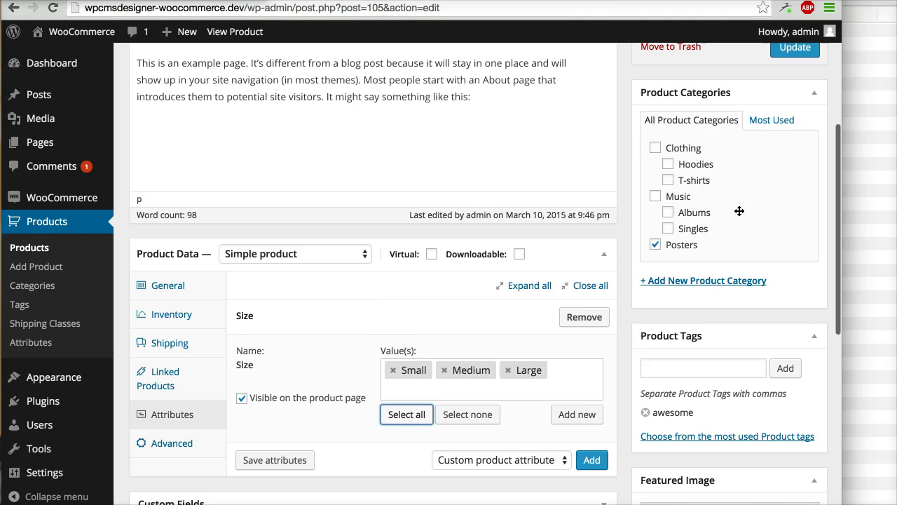
left_click(794, 179)
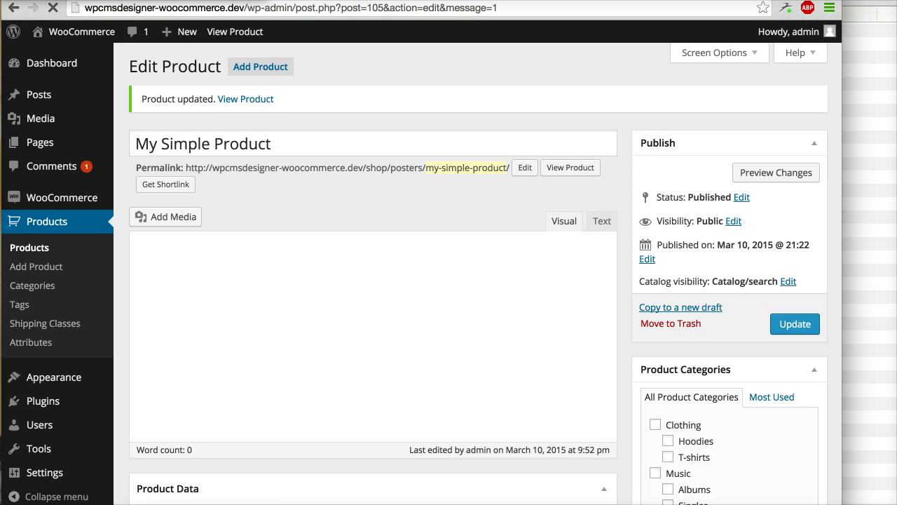
- Reload the storefront and check the additional information on the My Simple Product page
left_click(392, 1)
left_click(52, 9)
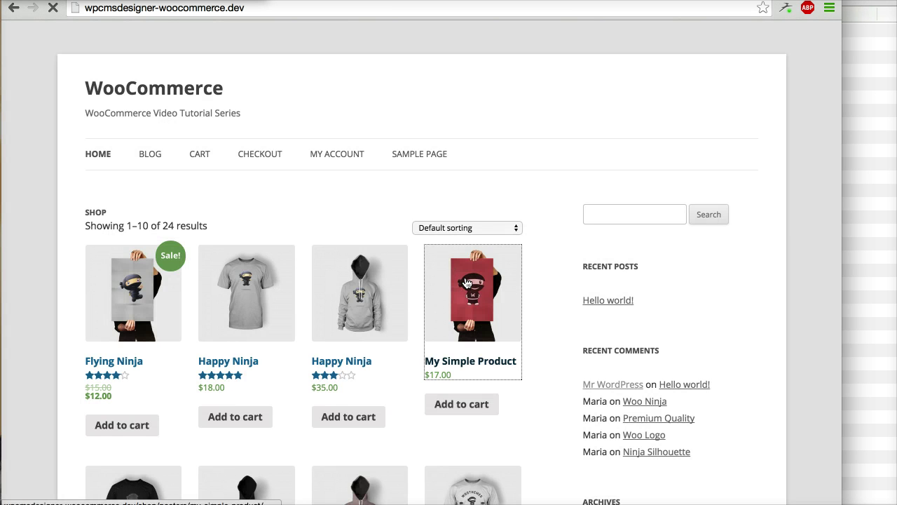
left_click(465, 282)
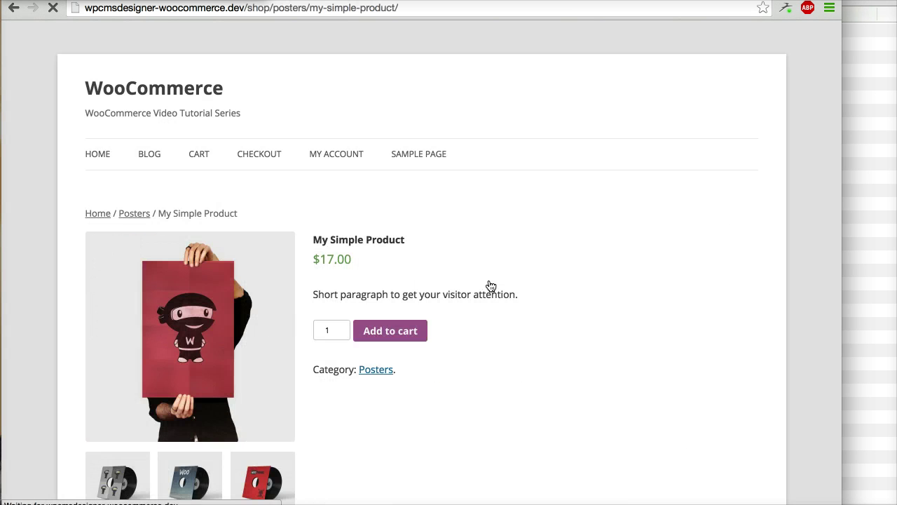
scroll(536, 320, "down", 5)
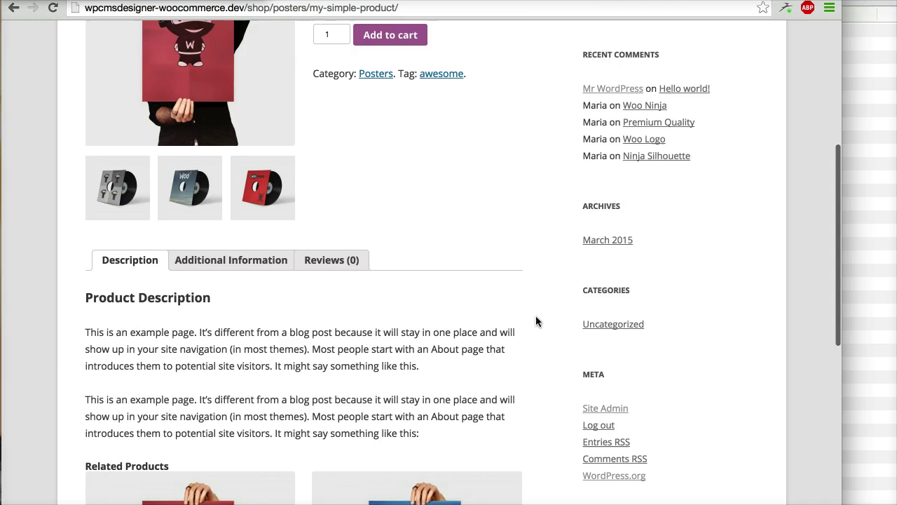
left_click(258, 222)
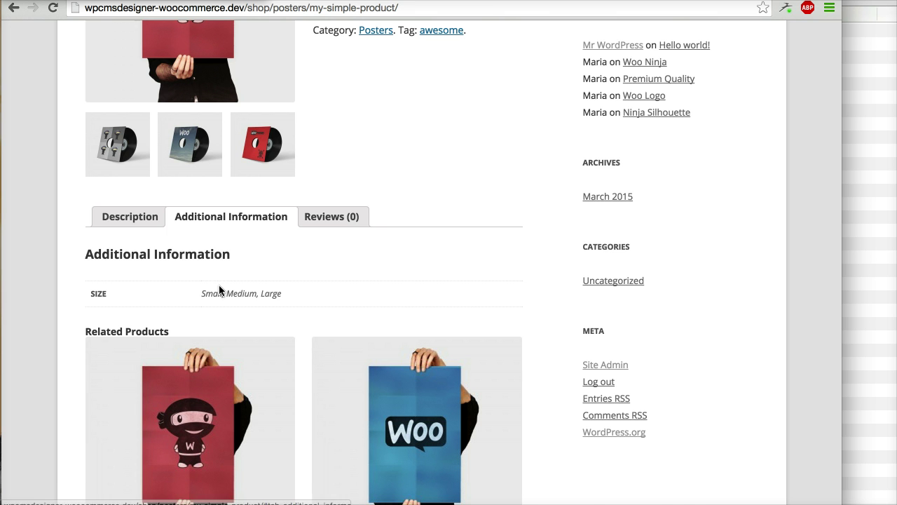
- Return to editing My Simple Product and add the Color attribute to its product data
key("ctrl+Tab")
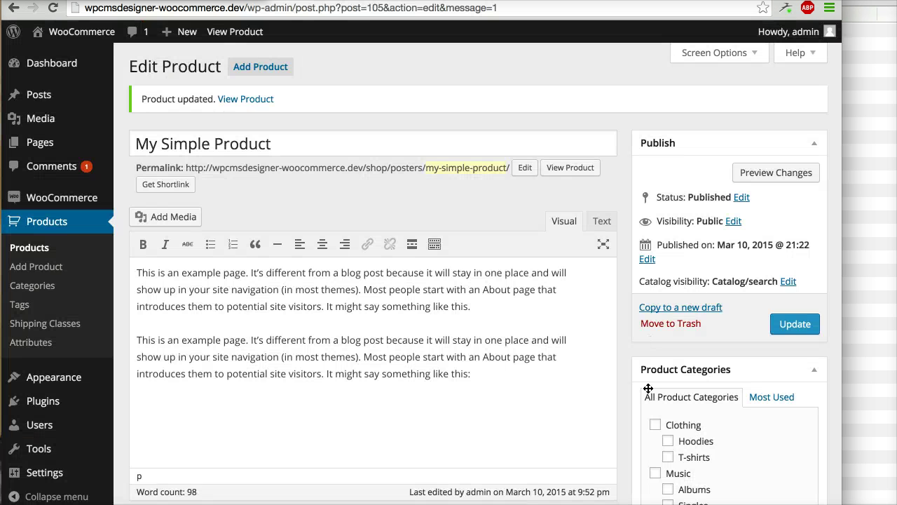
scroll(621, 418, "down", 6)
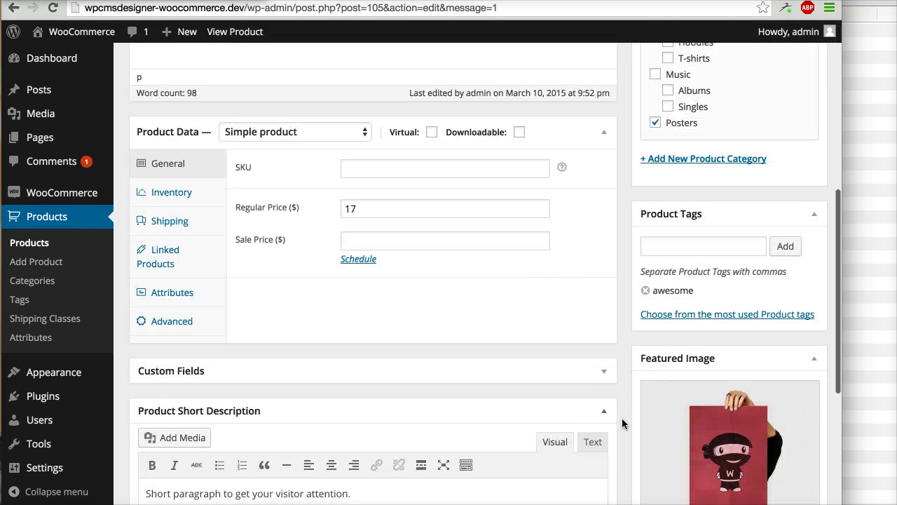
left_click(212, 300)
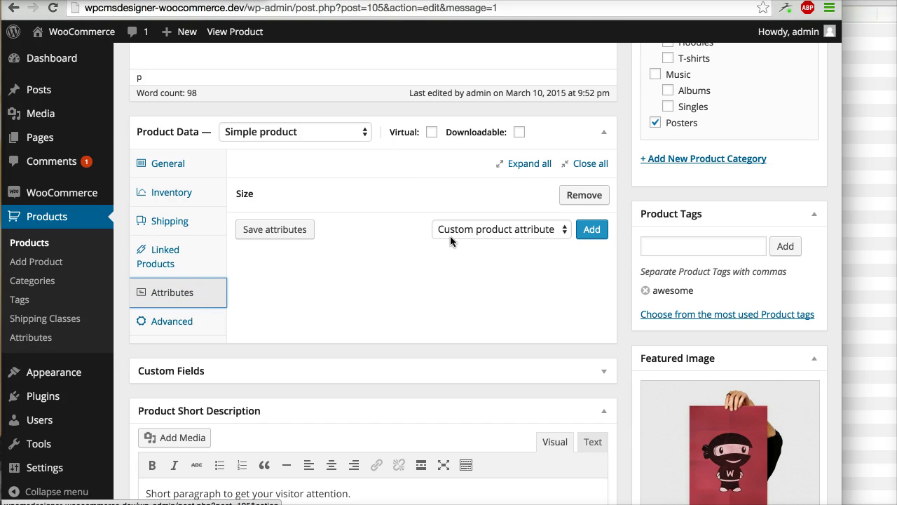
left_click(450, 240)
left_click(575, 234)
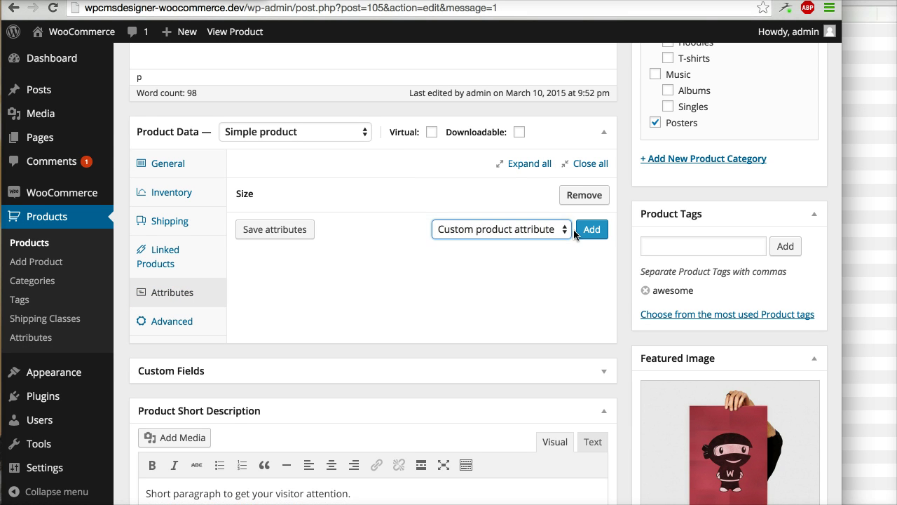
left_click(579, 232)
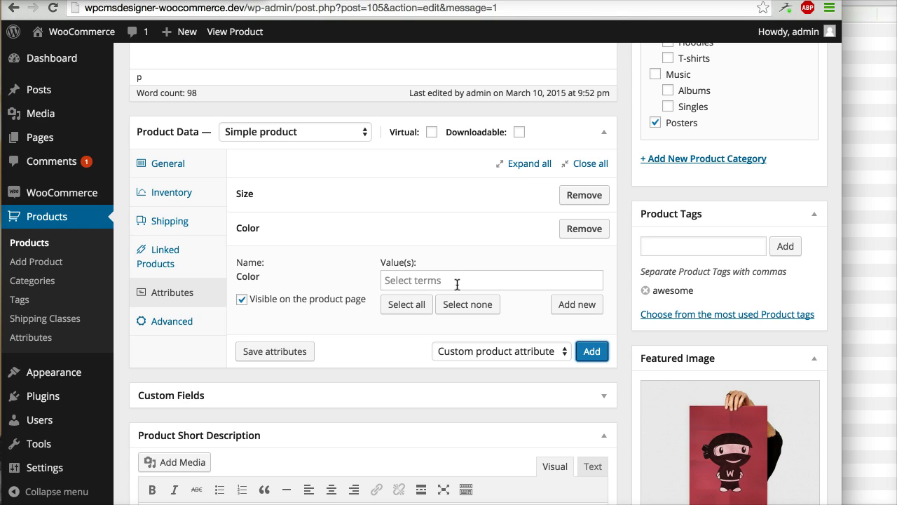
- Select the terms White and Black for the product's Color attribute and save the attributes
left_click(457, 284)
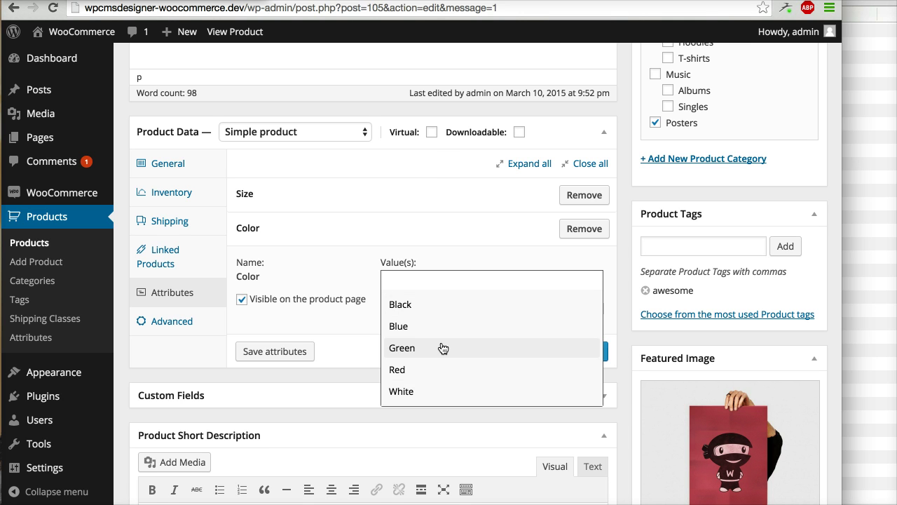
left_click(433, 392)
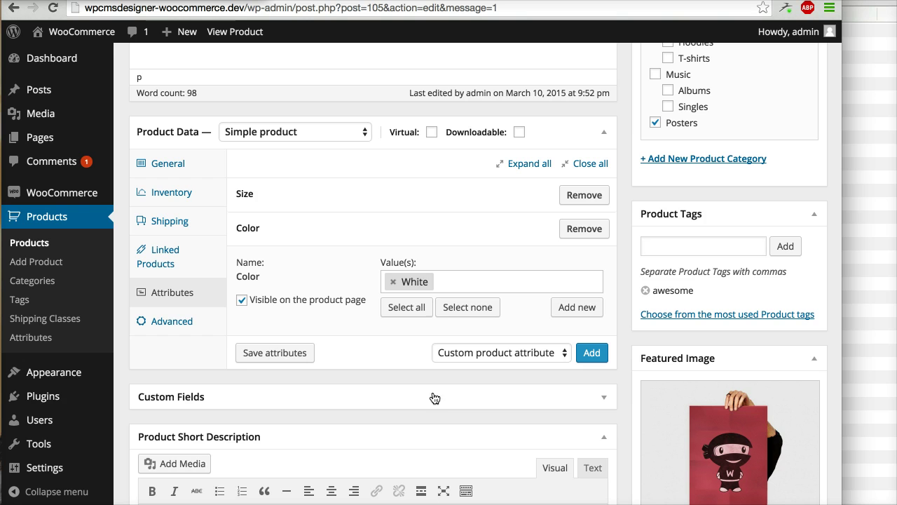
left_click(465, 282)
left_click(456, 308)
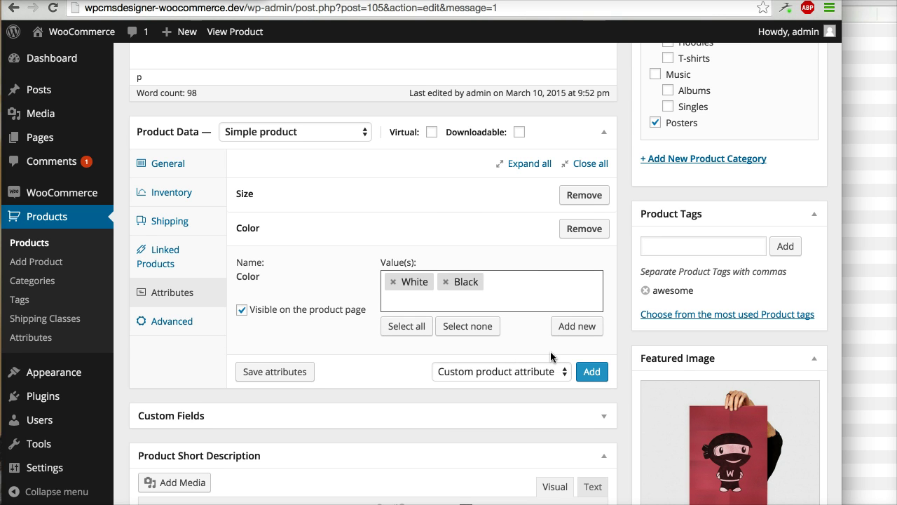
left_click(290, 374)
scroll(545, 372, "up", 6)
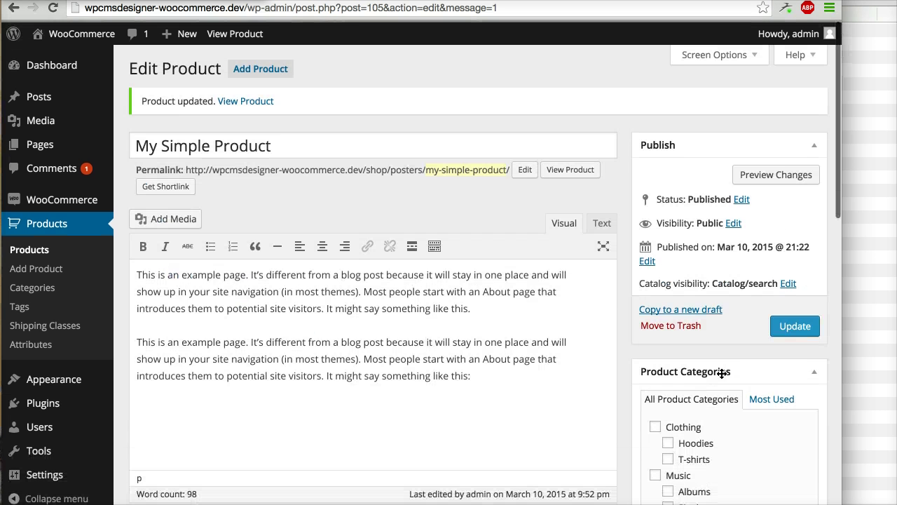
- Update the product, reload its store page and check the additional information there
left_click(798, 327)
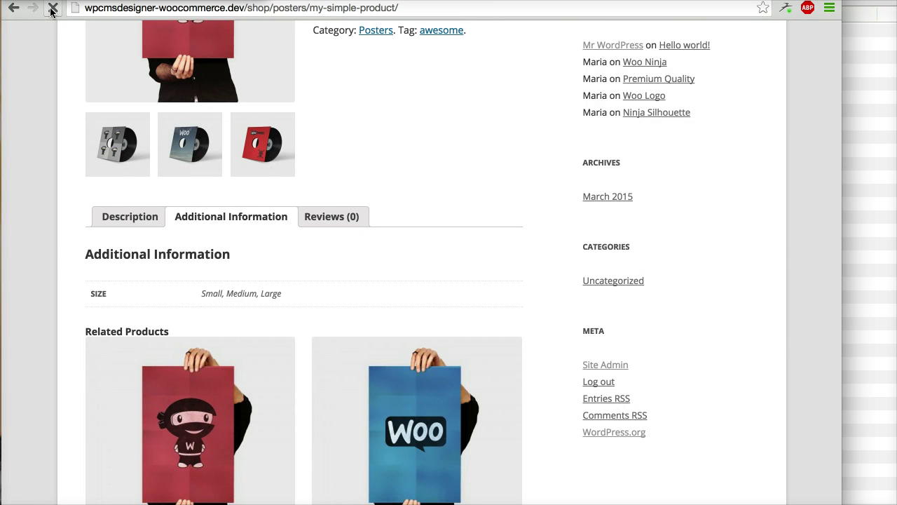
left_click(51, 10)
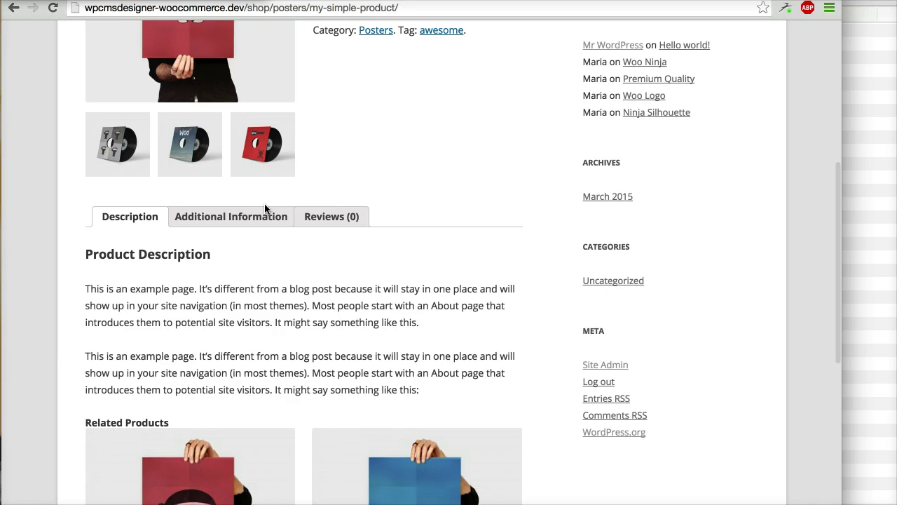
left_click(258, 210)
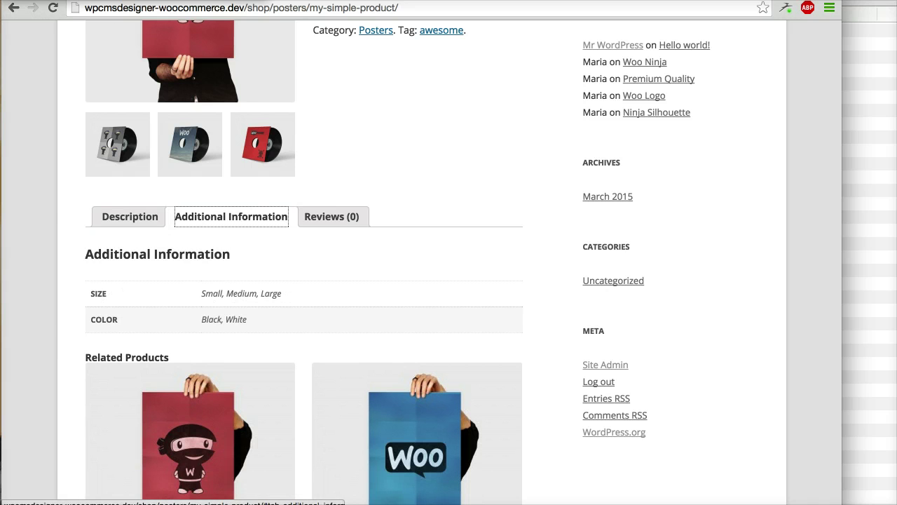
- Reorder the product's attributes in the editor so Color comes before Size, and update the product
key("alt+Left")
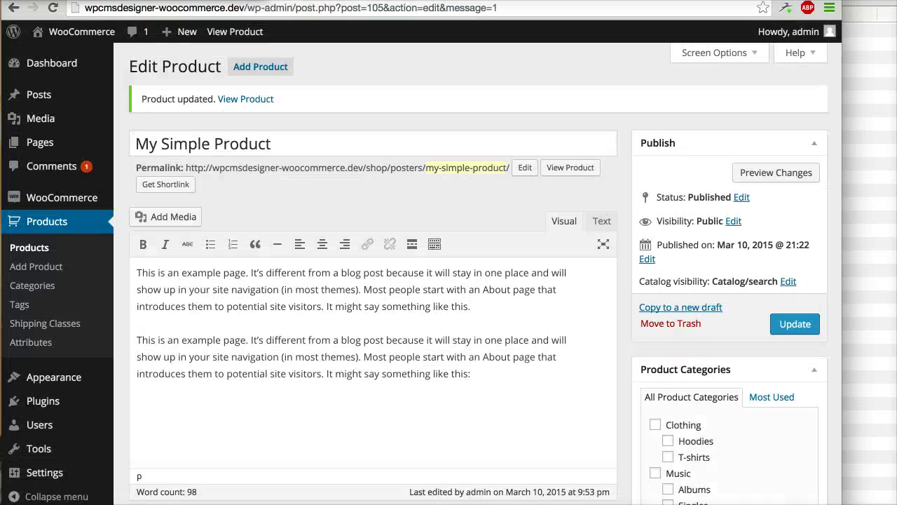
scroll(491, 276, "down", 10)
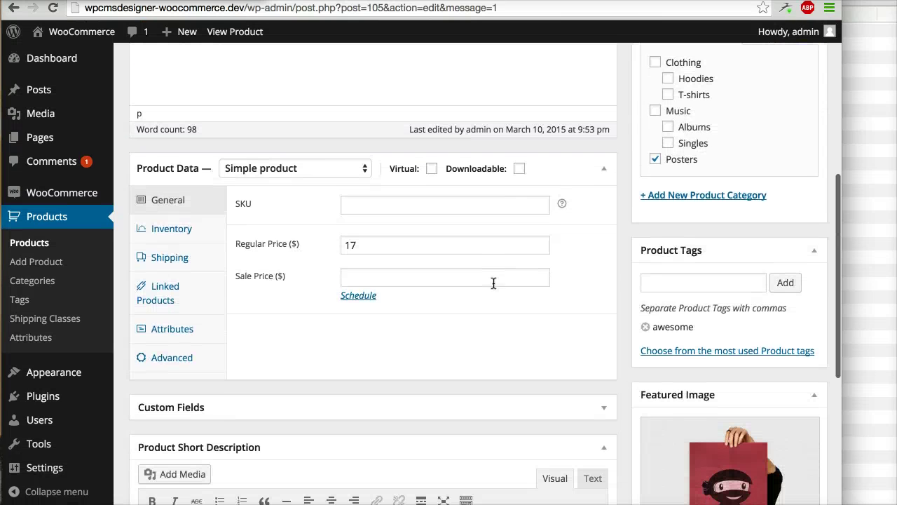
left_click(199, 336)
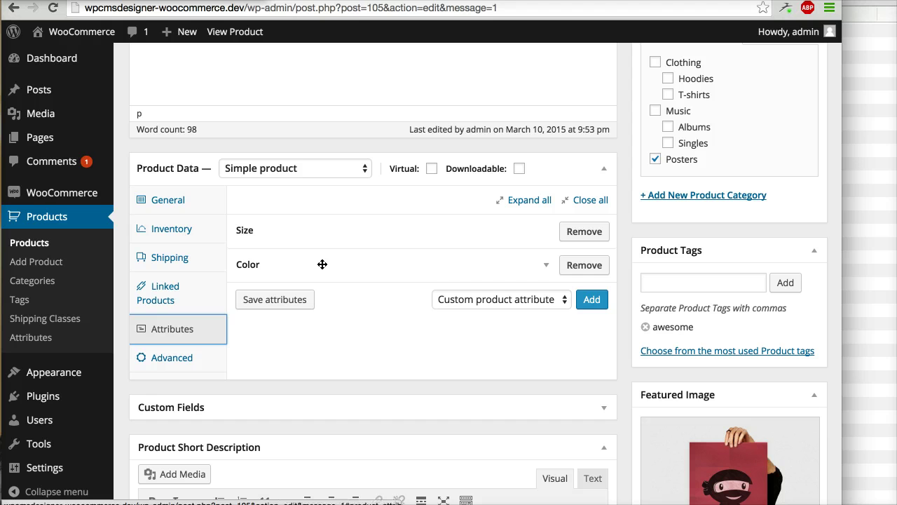
left_click_drag(323, 264, 326, 227)
key("super+r")
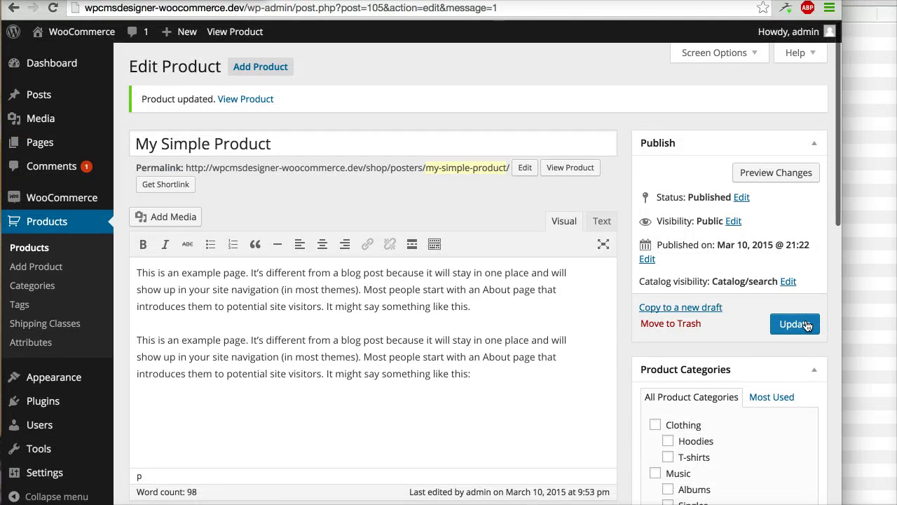
left_click(806, 325)
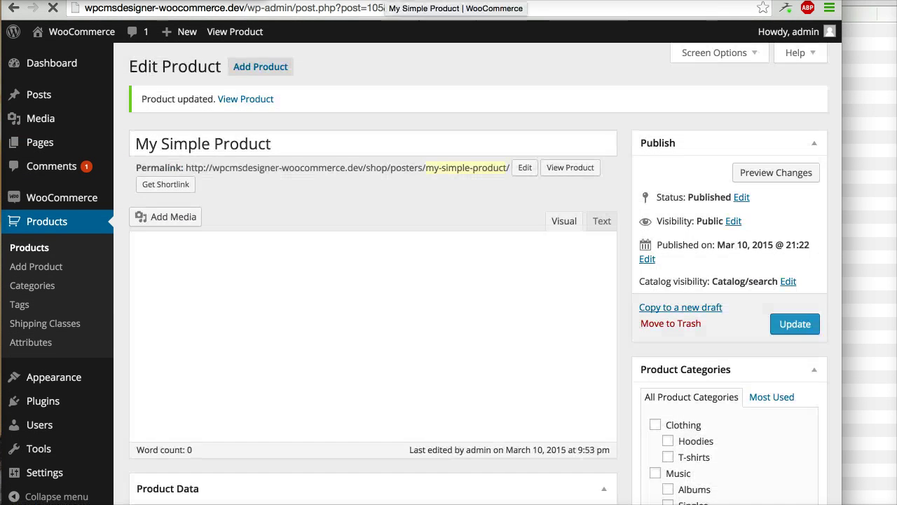
- Reload the My Simple Product store page and check the order of the attributes in its additional information
left_click(382, 1)
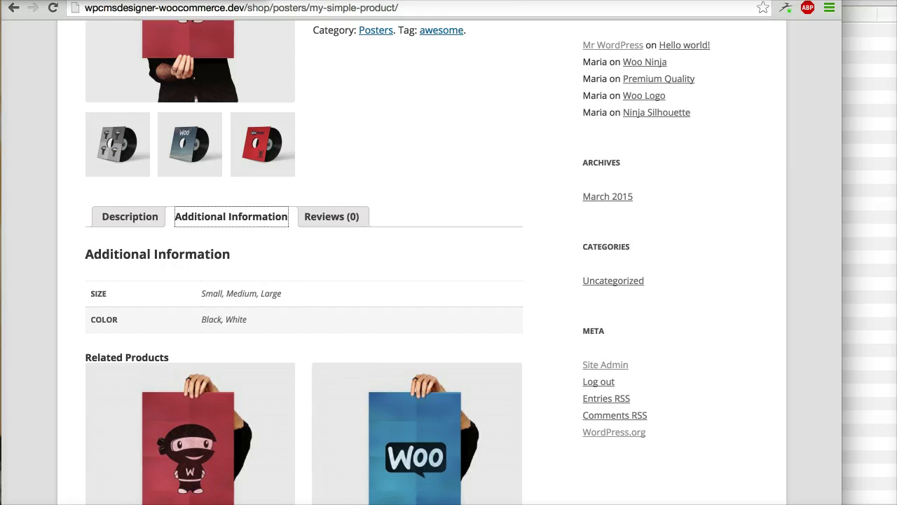
left_click(57, 10)
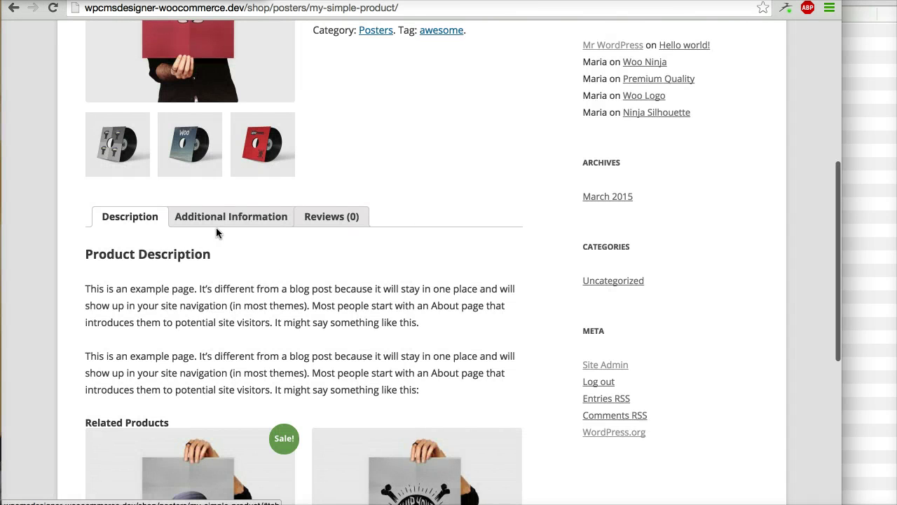
left_click(238, 216)
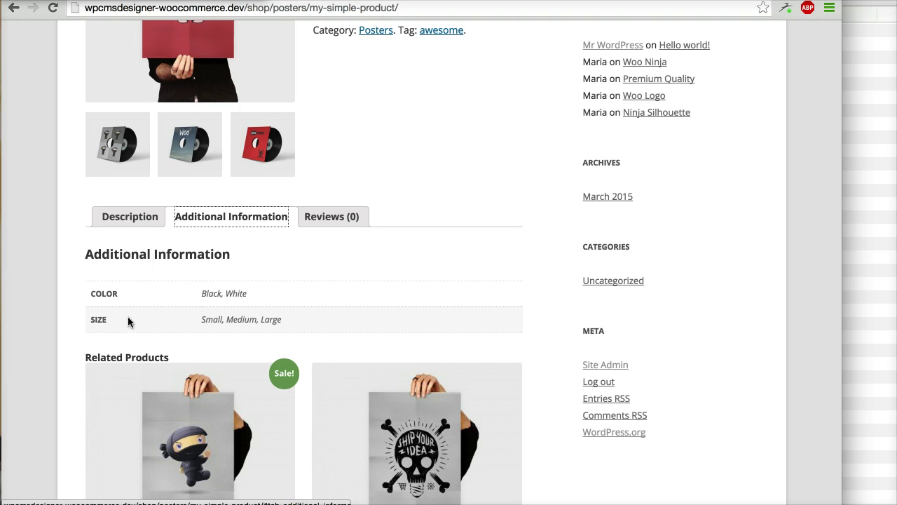
scroll(304, 300, "up", 3)
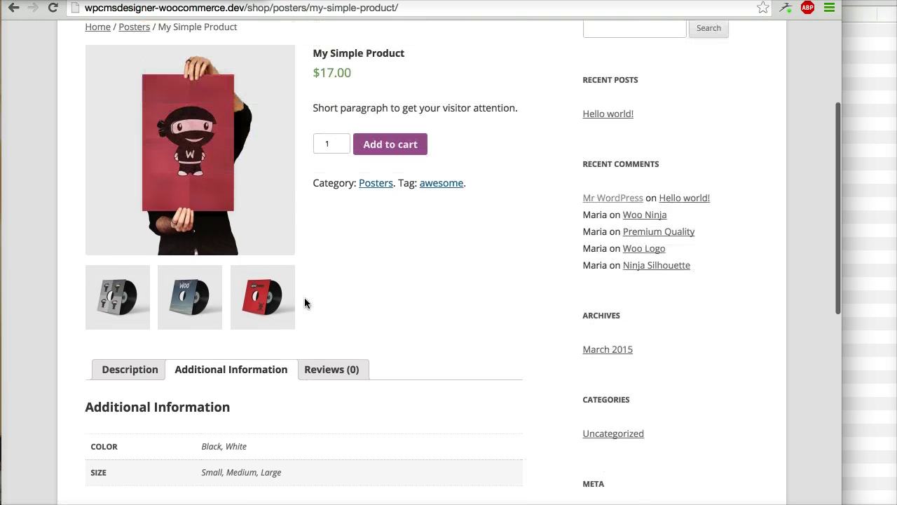
scroll(304, 302, "up", 2)
scroll(304, 302, "down", 3)
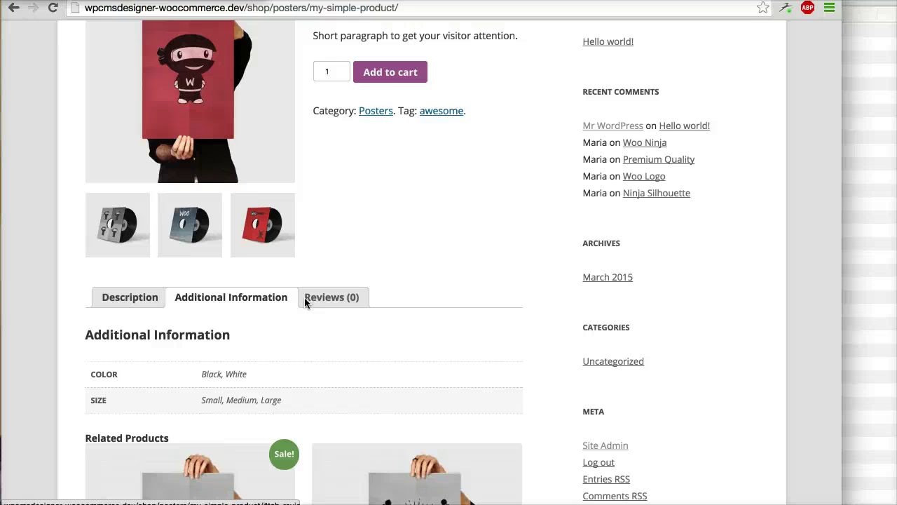
scroll(349, 221, "up", 4)
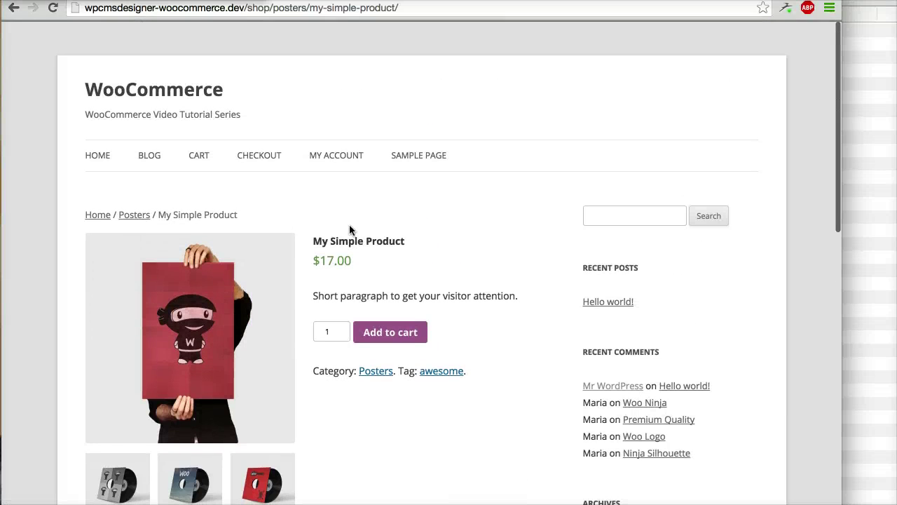